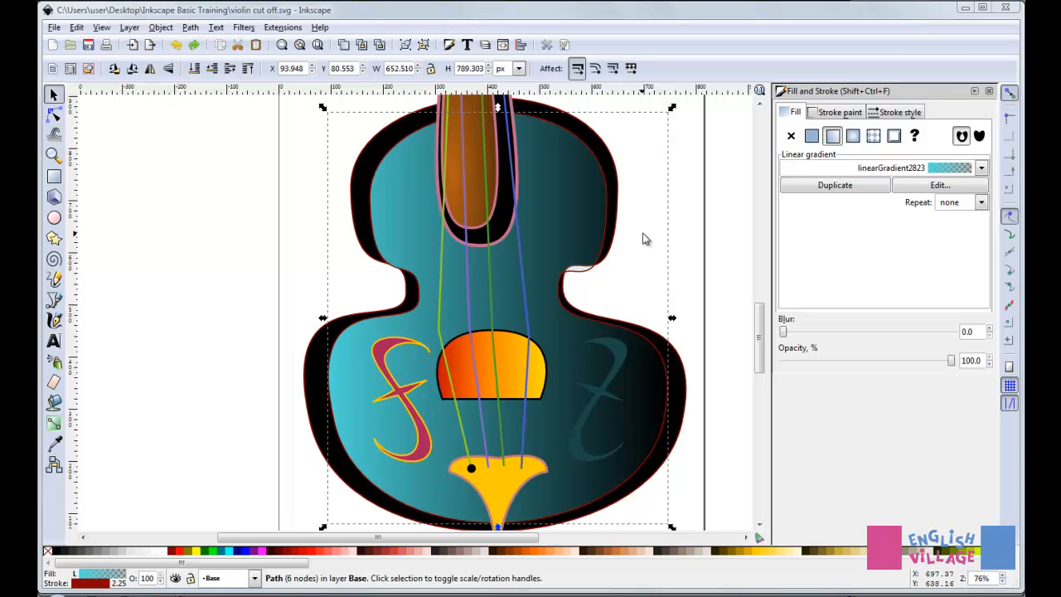
Step: Select the inner violin body and inspect its linearGradient2823 fill and the gradient's stop settings
left_click(697, 140)
left_click(583, 135)
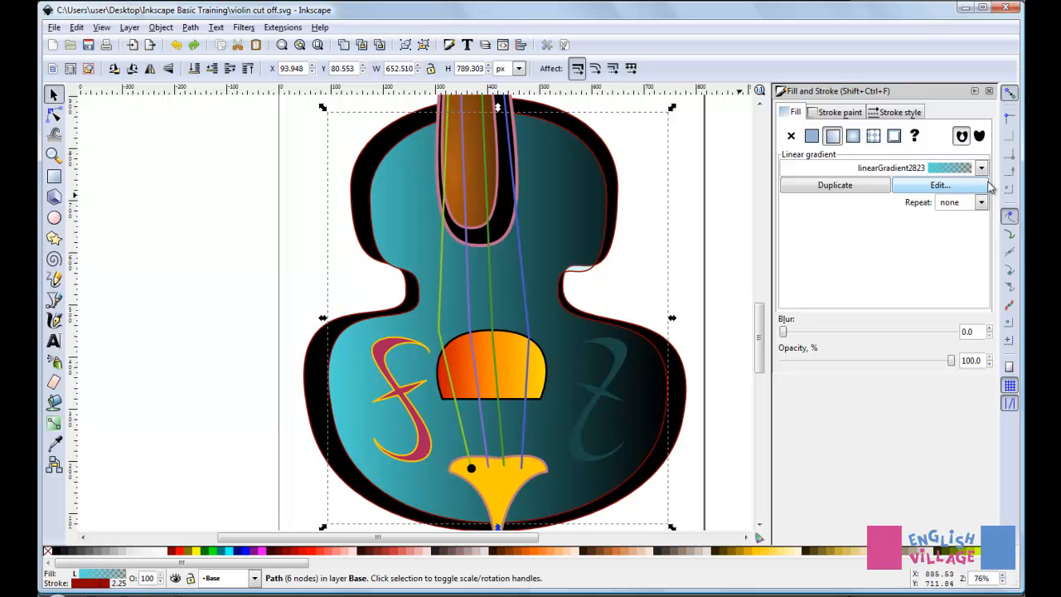
left_click(981, 166)
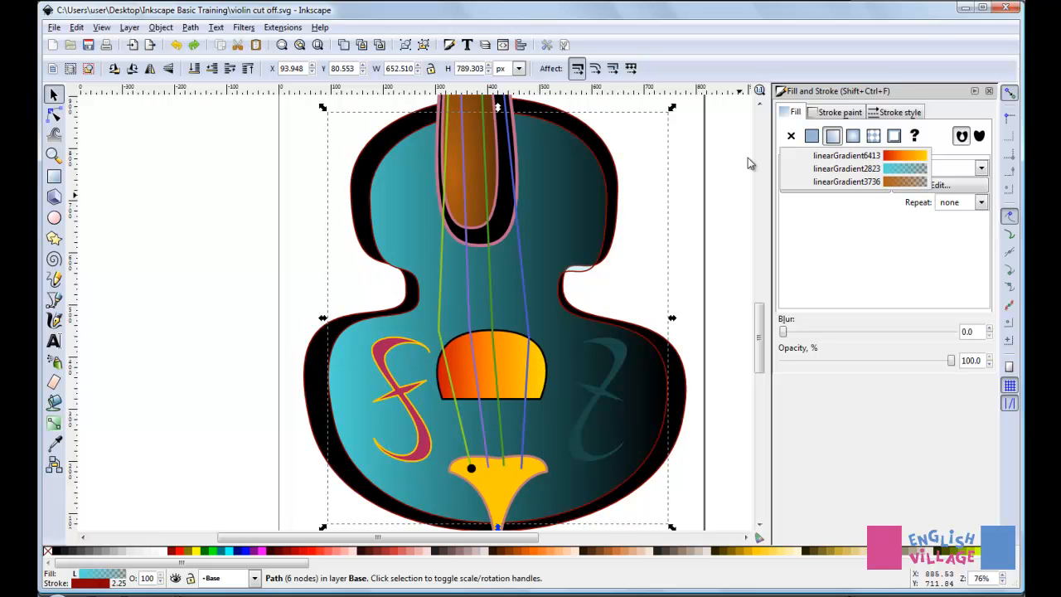
left_click(908, 168)
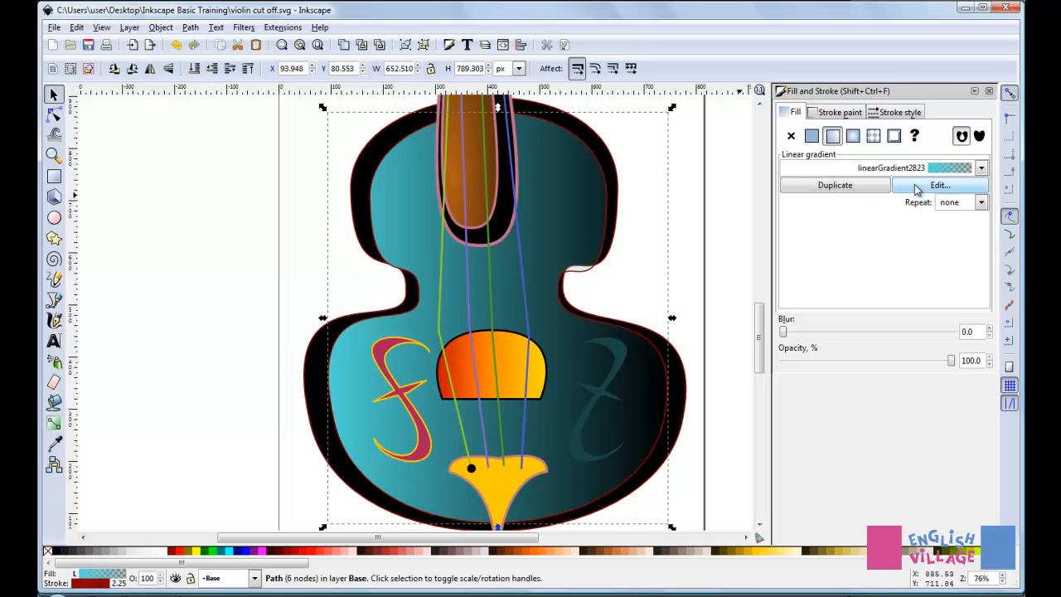
left_click(934, 187)
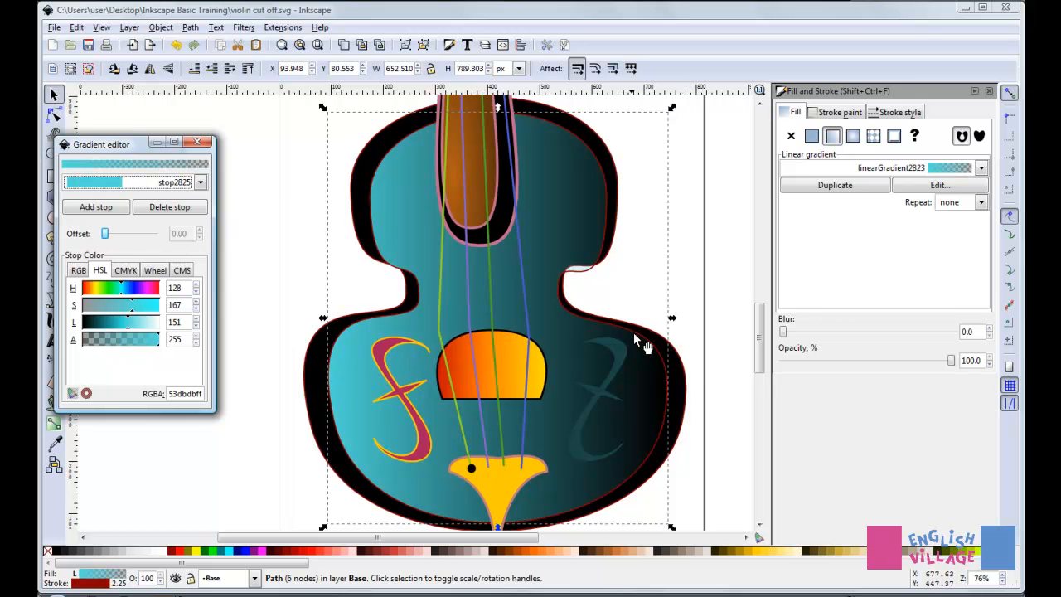
left_click(197, 142)
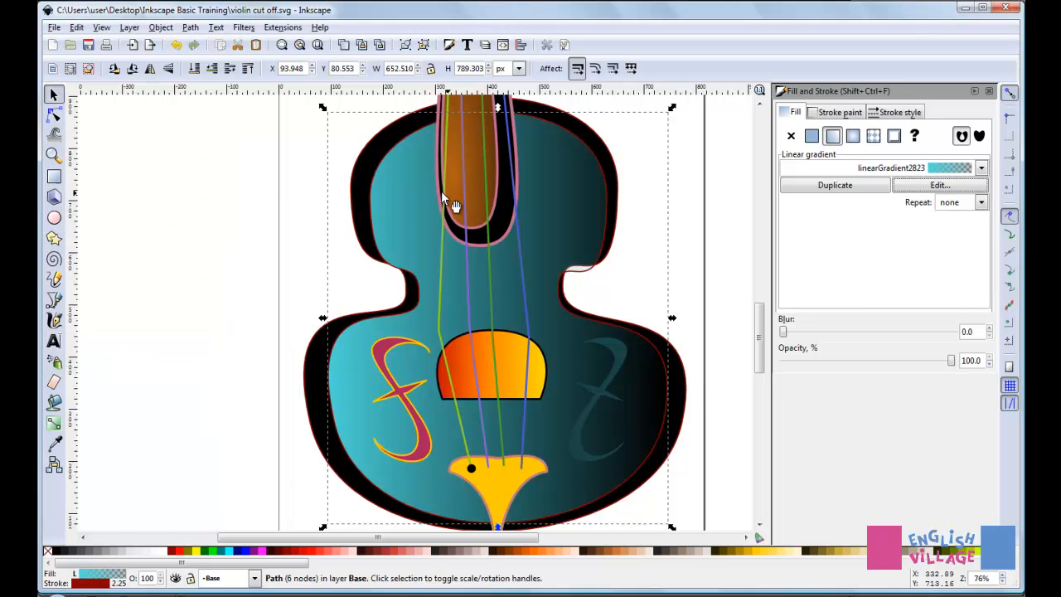
Step: Try a red (#FF0000) fill on the black shape behind the violin body, check how it shows through, and undo it
left_click(305, 371)
left_click(316, 379)
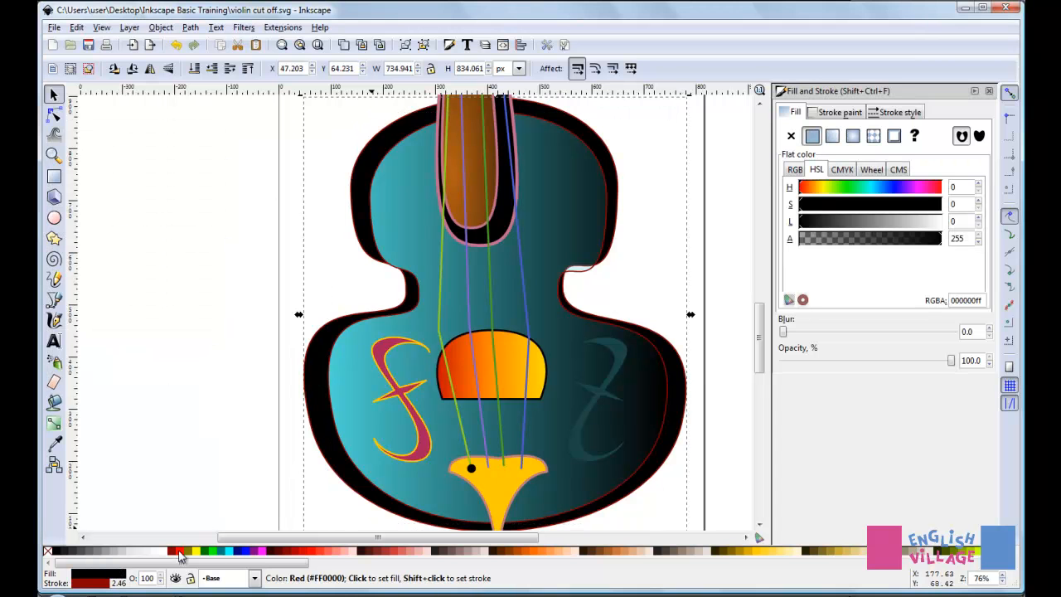
right_click(179, 553)
left_click(209, 480)
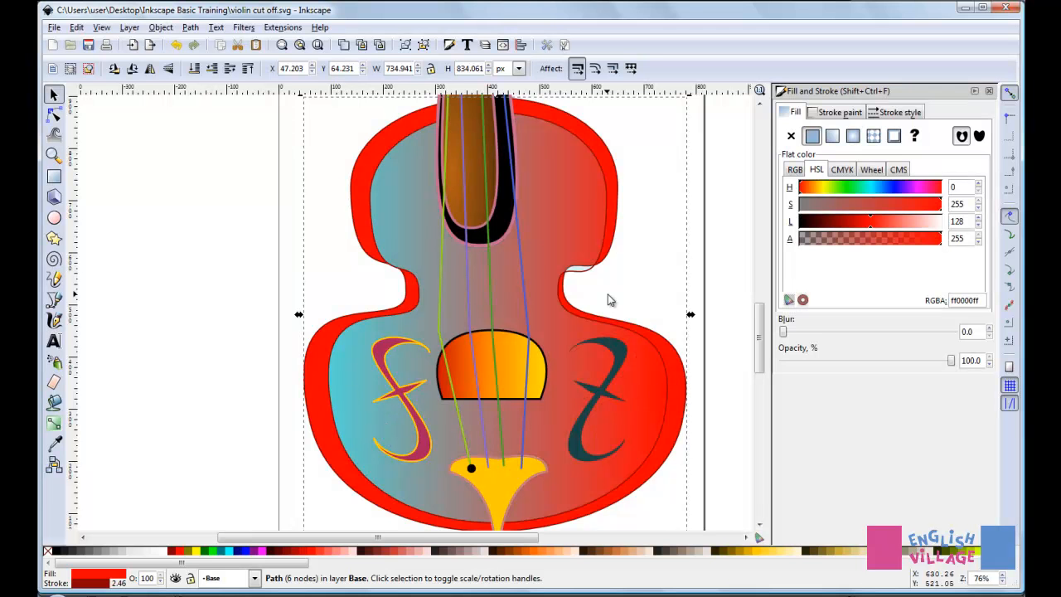
scroll(607, 300, "up", 2)
scroll(572, 266, "up", 2)
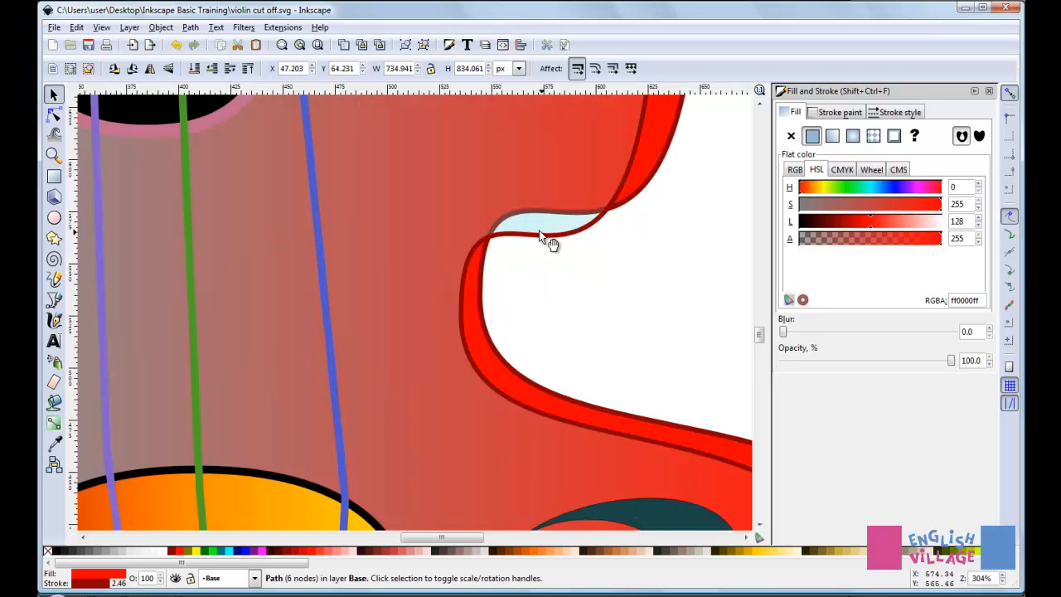
scroll(555, 275, "down", 2)
scroll(554, 278, "down", 2)
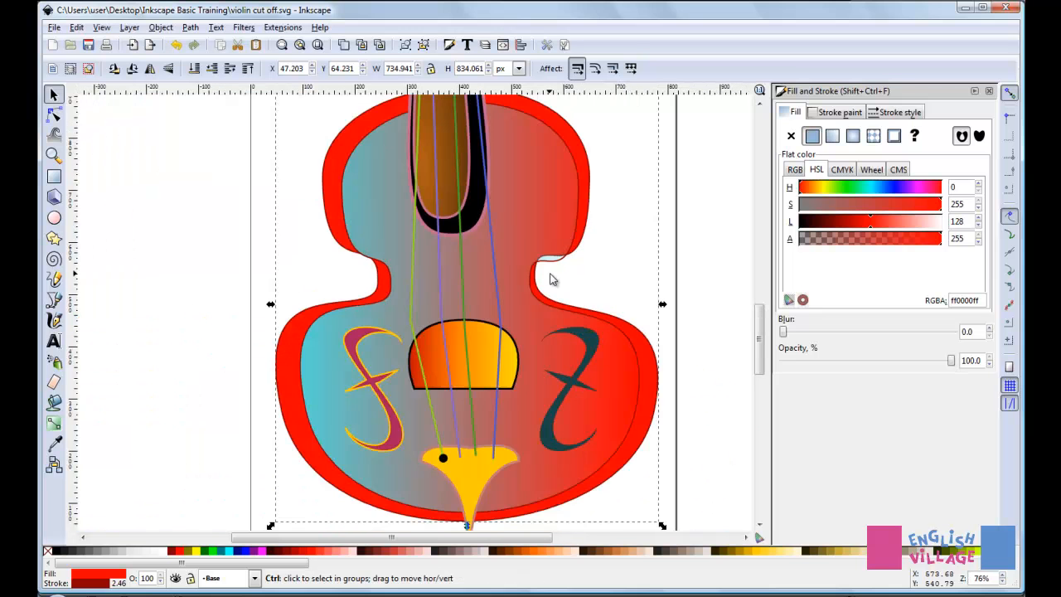
key("ctrl+z")
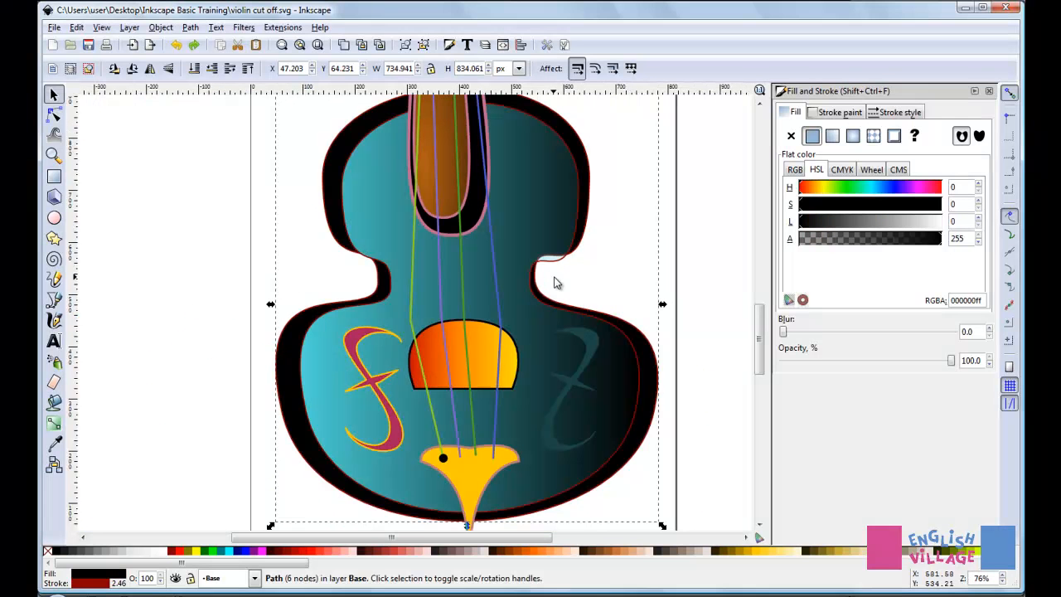
Step: Set the alpha of the transparent end stop stop2827 in the inner violin body's gradient to 255
left_click(559, 147)
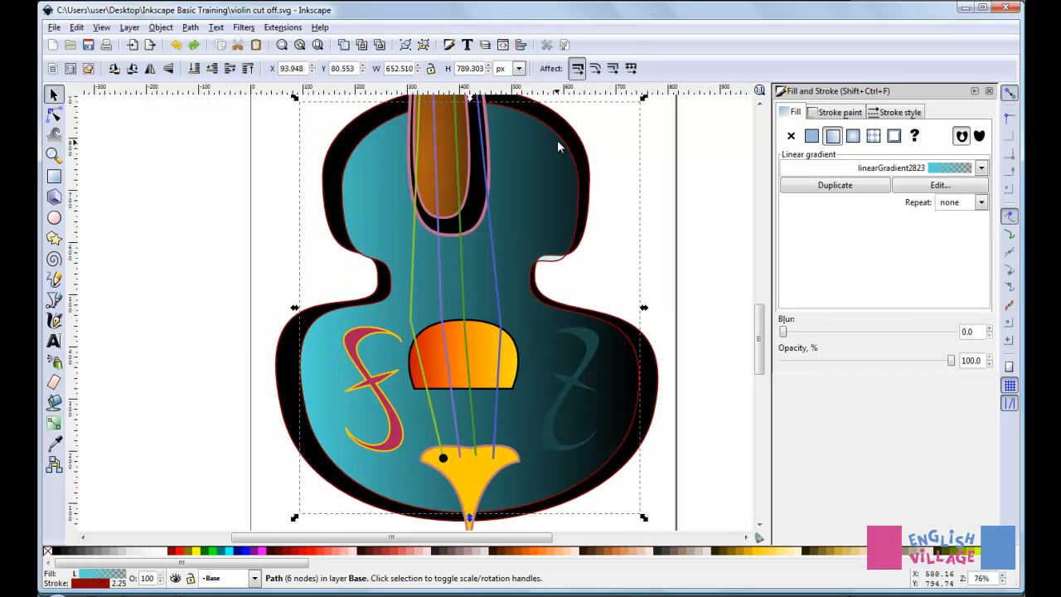
left_click(938, 188)
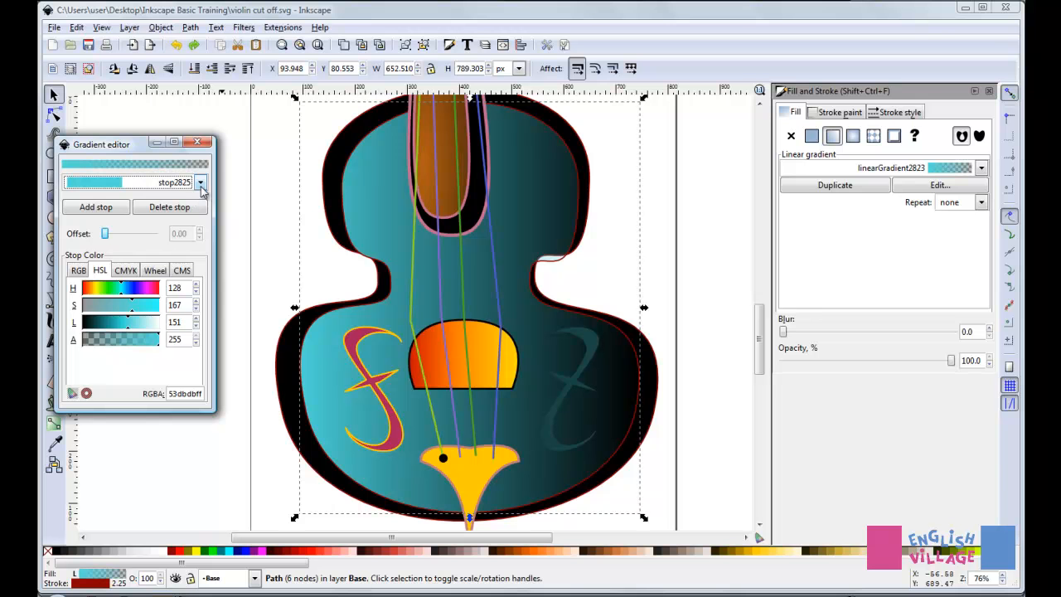
left_click(200, 184)
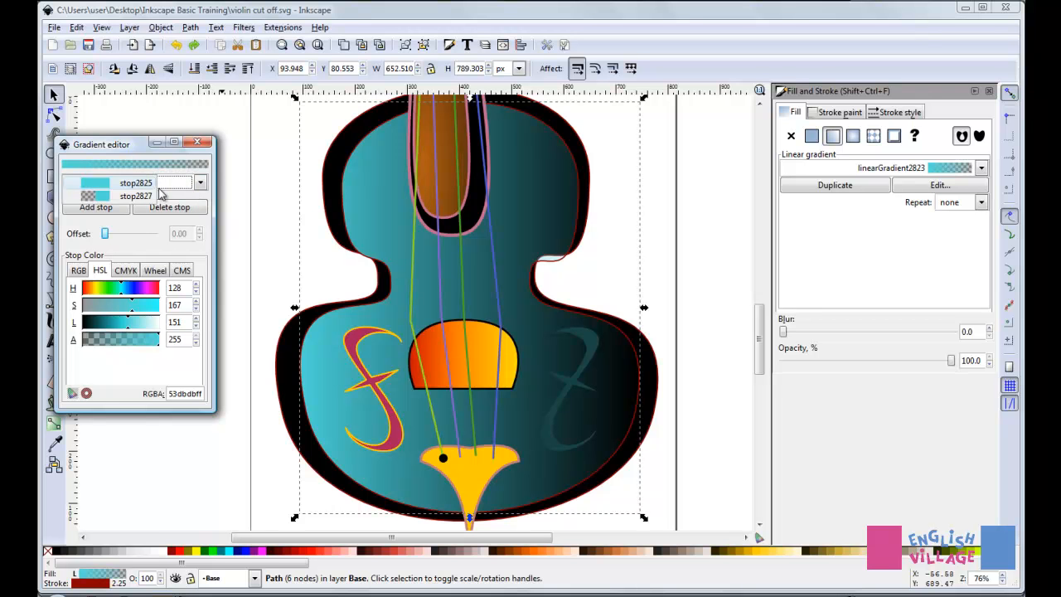
left_click(115, 184)
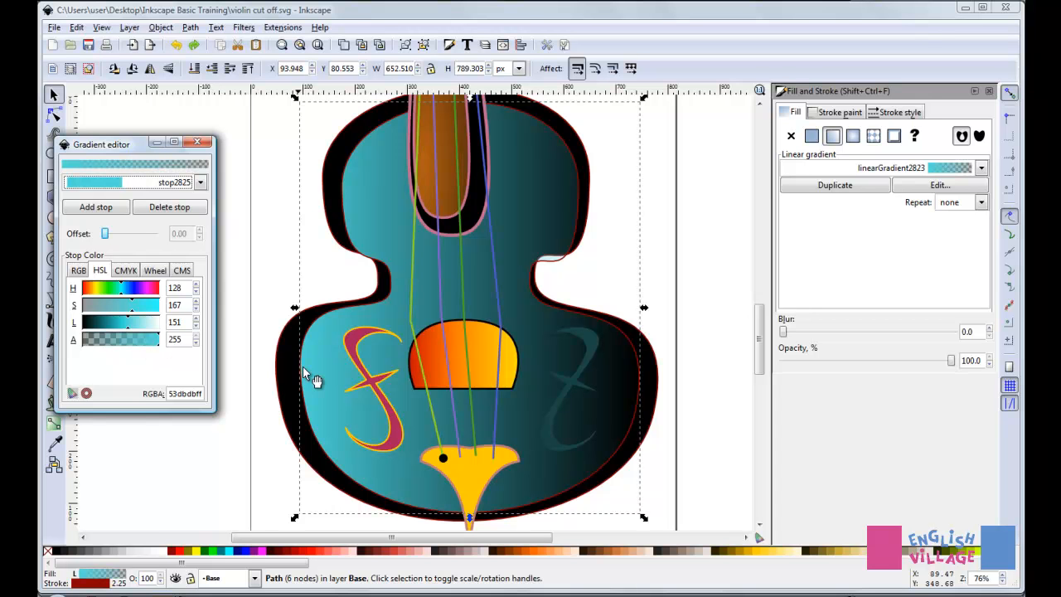
left_click(189, 183)
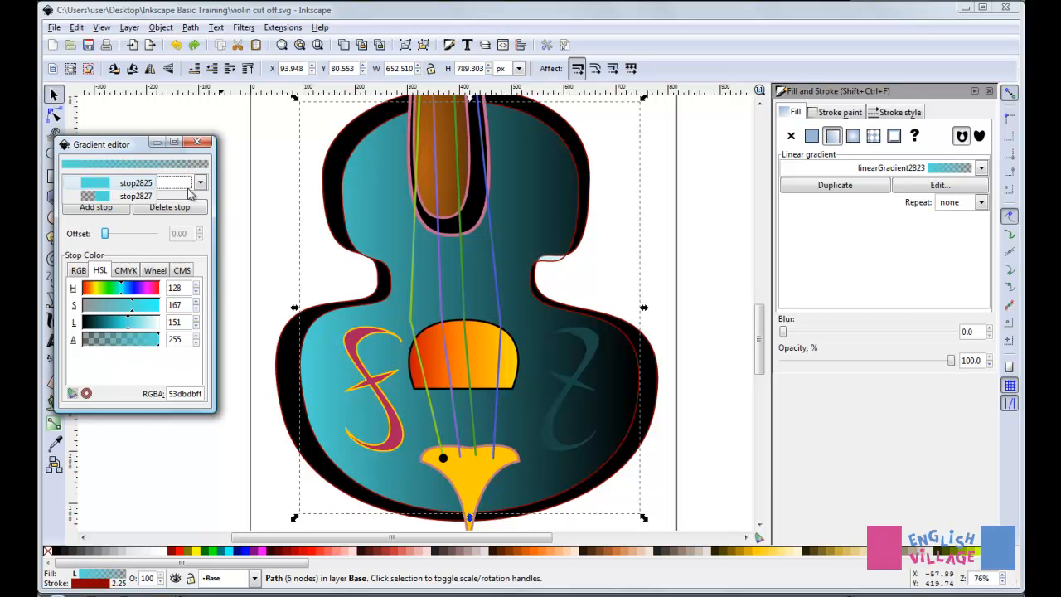
left_click(135, 196)
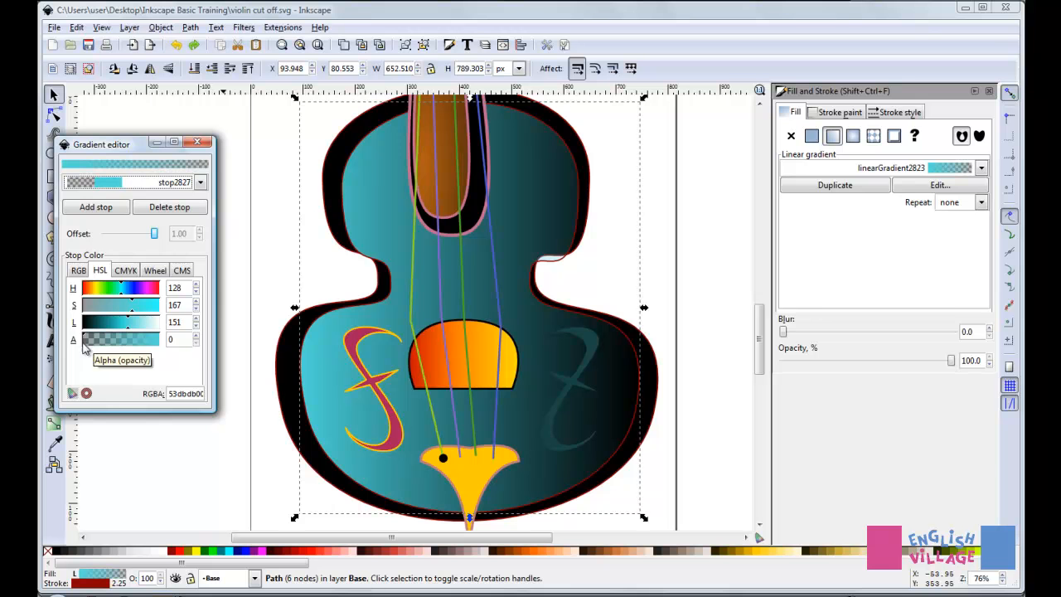
left_click_drag(84, 342, 169, 349)
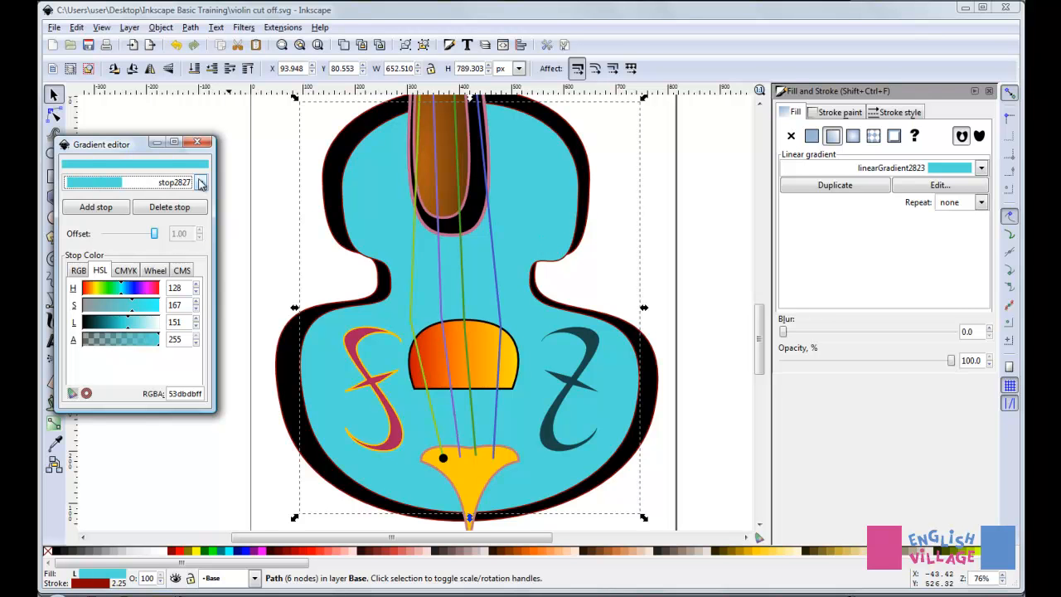
Step: Recolour the body gradient's start stop stop2825 to dark red, RGBA 951105ff, with the colour wheel
left_click(200, 184)
left_click(129, 171)
left_click(154, 271)
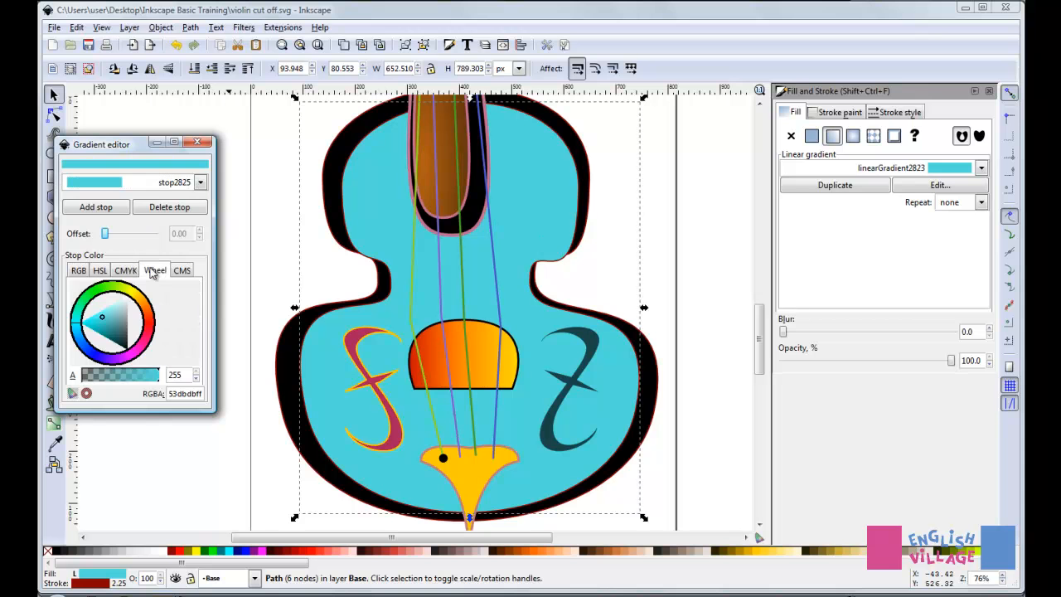
left_click(76, 329)
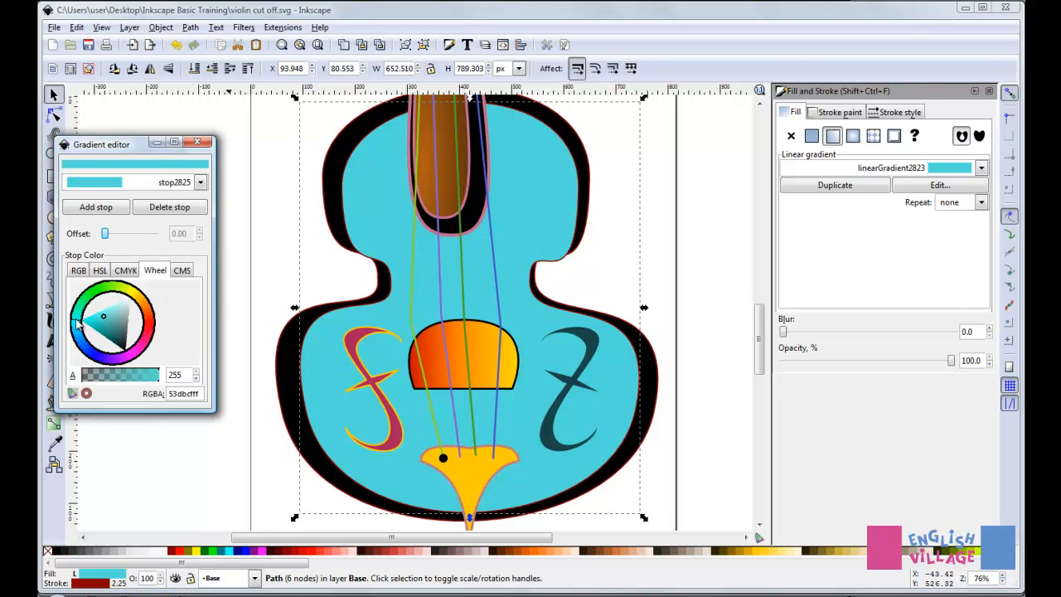
left_click_drag(76, 325, 156, 326)
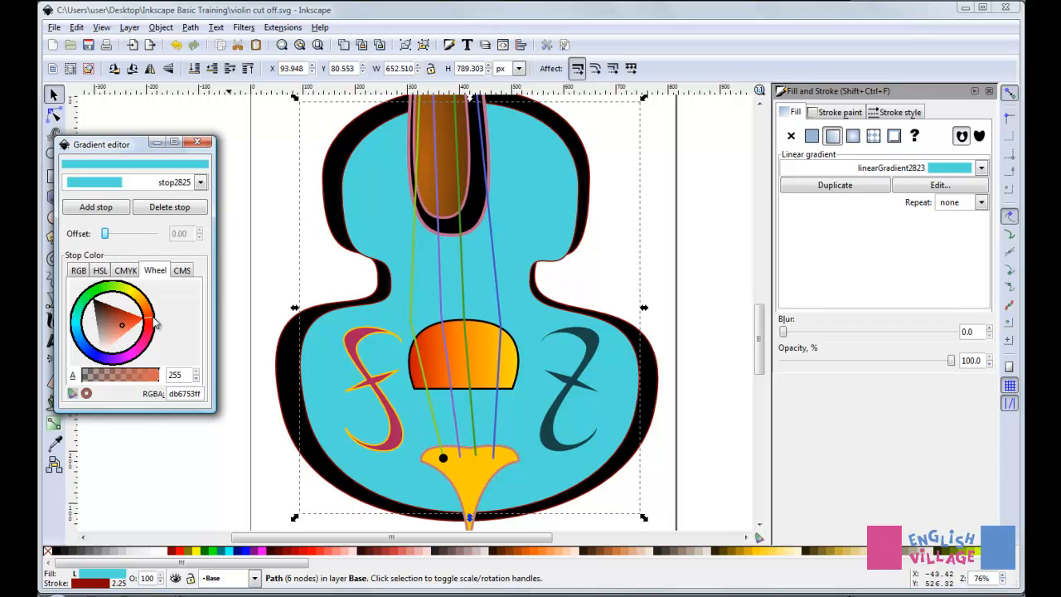
left_click(122, 329)
mouse_move(123, 329)
left_mouse_down()
mouse_move(127, 315)
mouse_move(154, 333)
mouse_move(124, 316)
left_mouse_up()
left_click(153, 328)
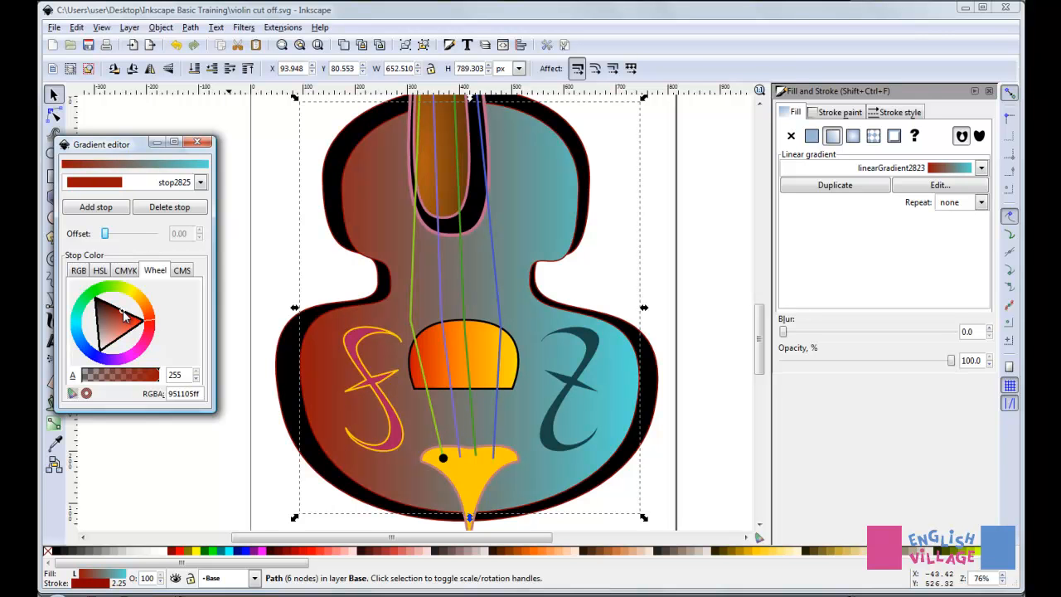
Step: Recolour the body gradient's end stop stop2827 to dark purple, RGBA 271a34ff, and close the gradient editor
left_click(200, 183)
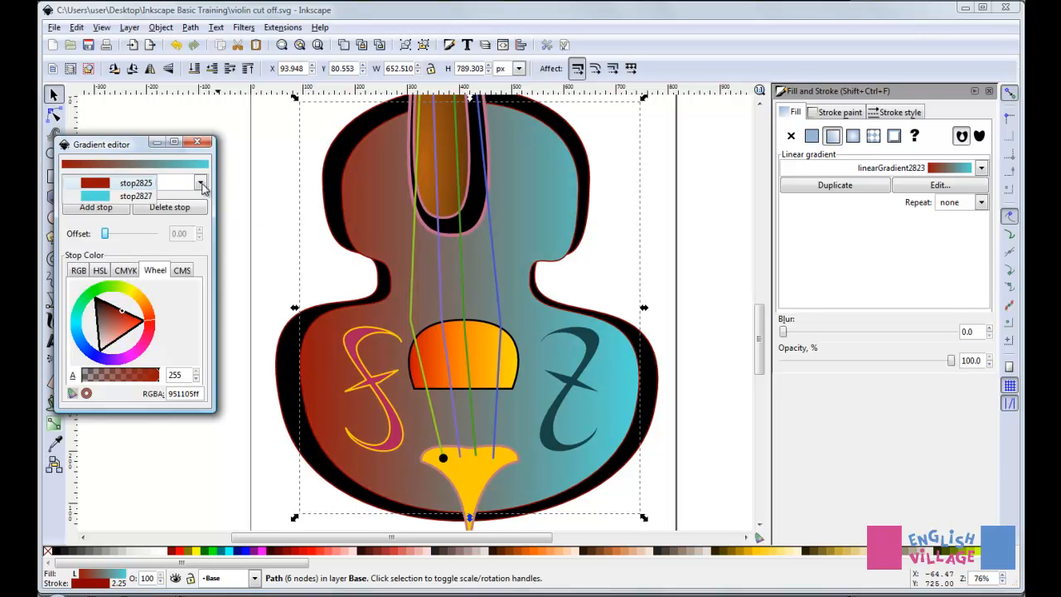
left_click(136, 195)
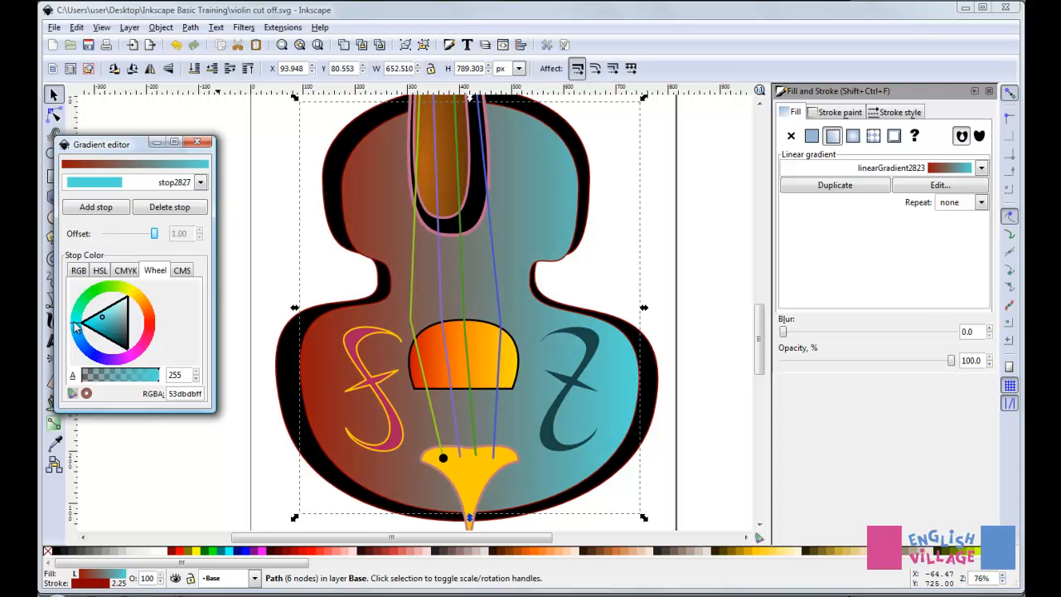
mouse_move(74, 326)
left_mouse_down()
mouse_move(114, 365)
mouse_move(131, 327)
left_mouse_up()
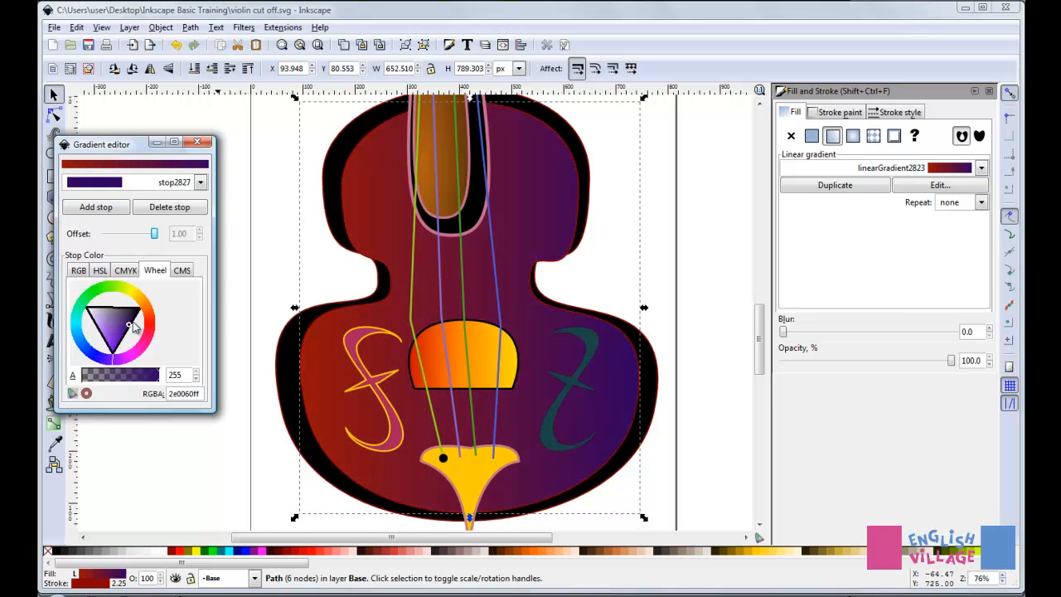
left_click_drag(135, 328, 131, 324)
left_click_drag(130, 321, 133, 317)
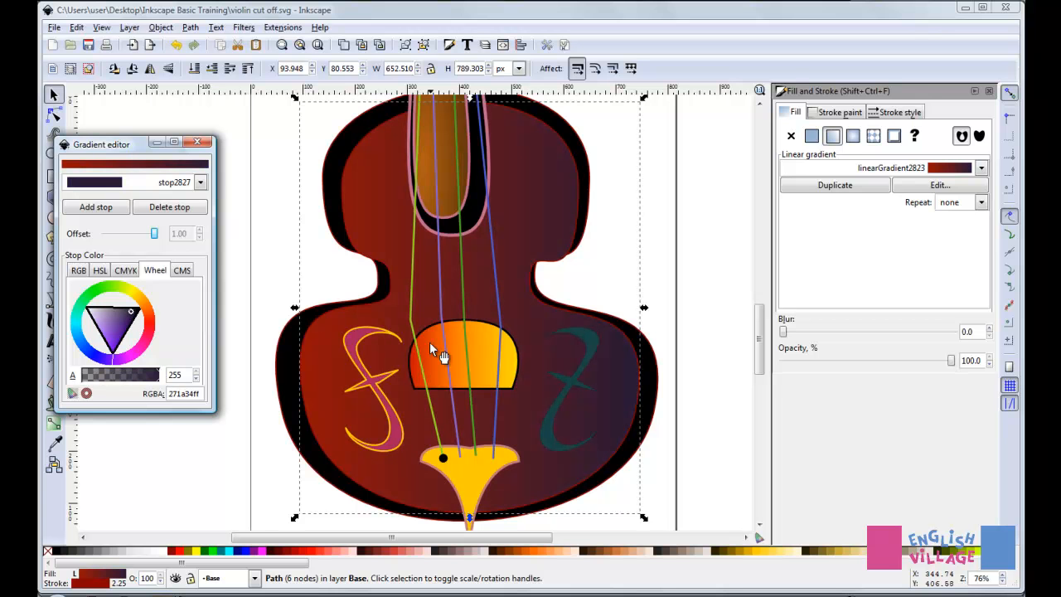
left_click(197, 143)
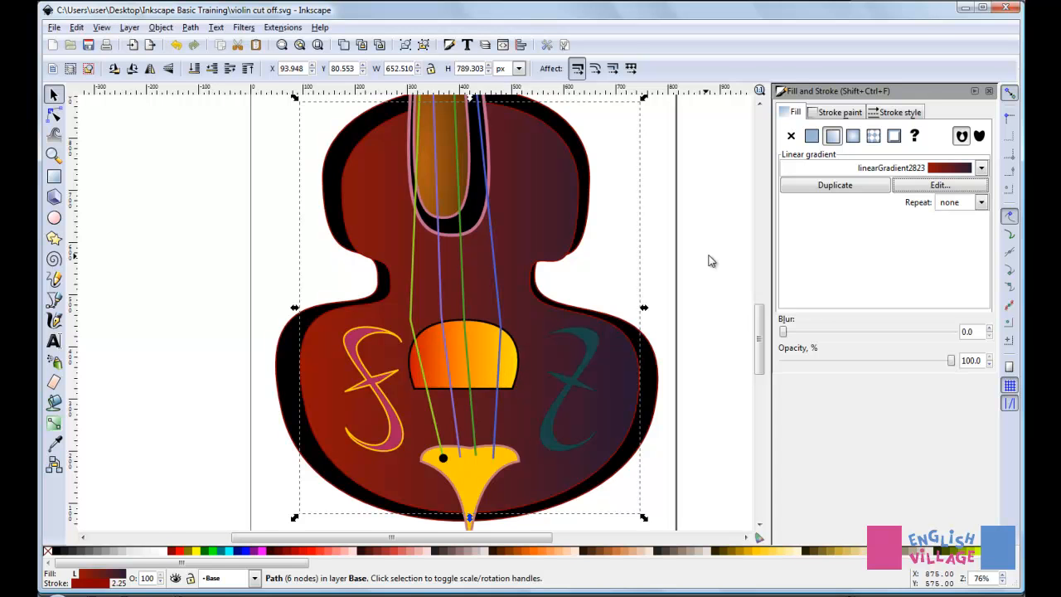
Step: Apply the existing red-to-yellow gradient linearGradient6413 to the inner violin body
left_click(981, 167)
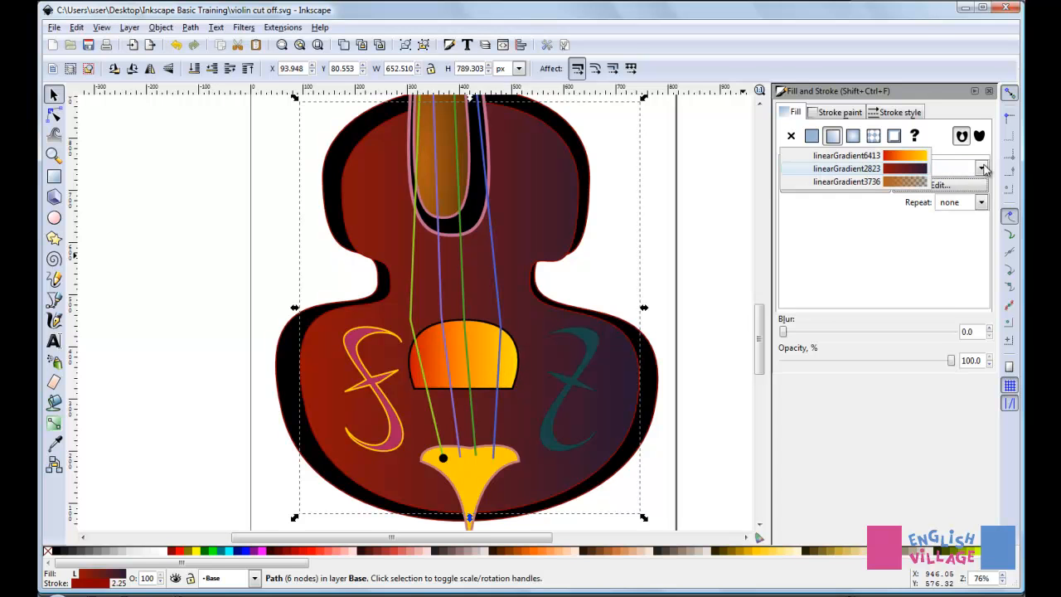
left_click(915, 156)
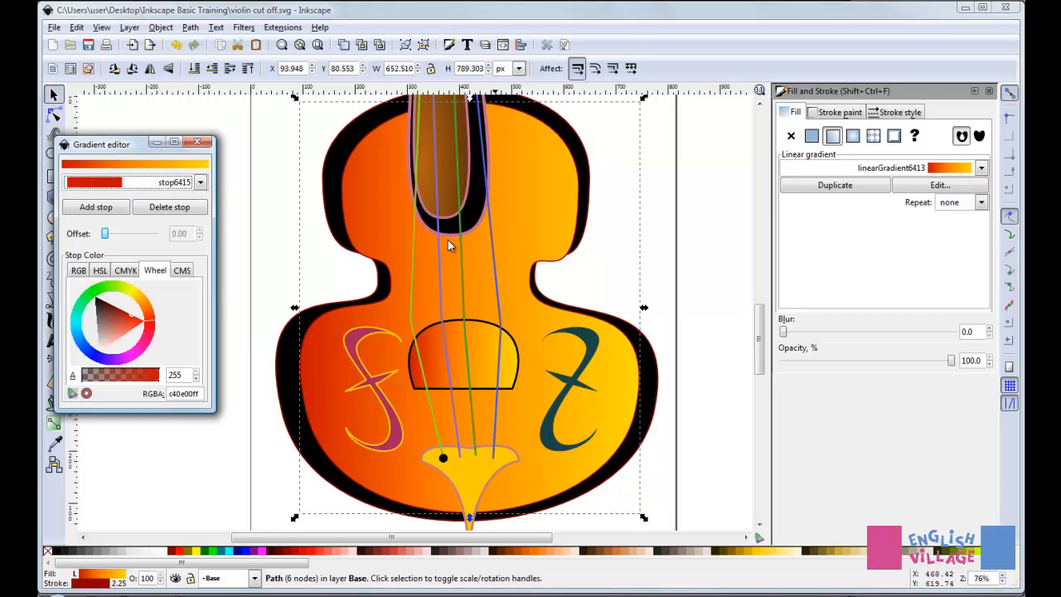
Step: Try recolouring the shared gradient's start stop stop6415 to purple, RGBA 5b00c4ff, and undo the colour change
left_click(200, 183)
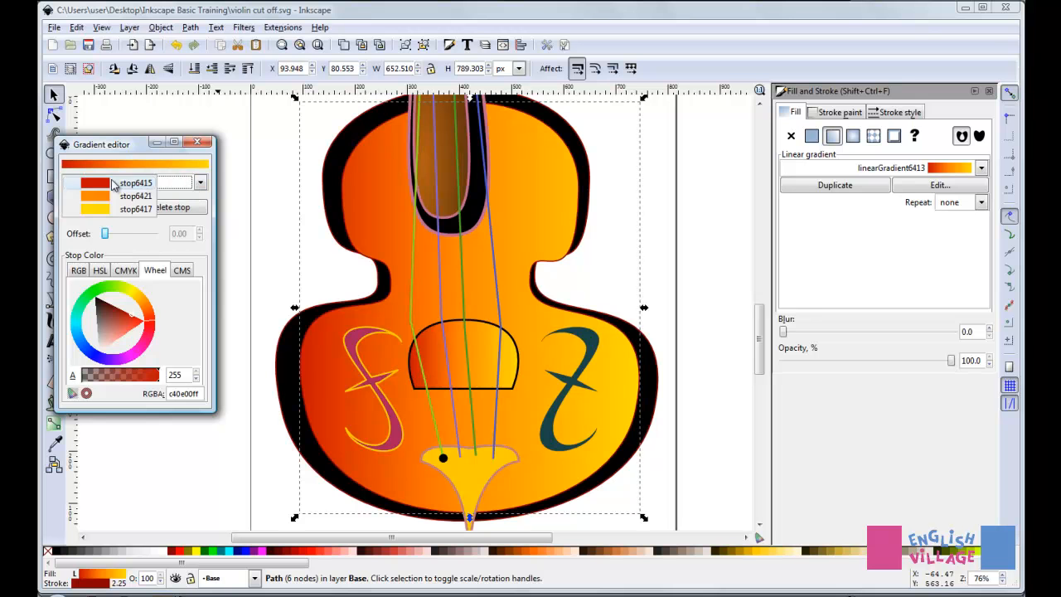
left_click(114, 184)
left_click_drag(136, 316, 113, 362)
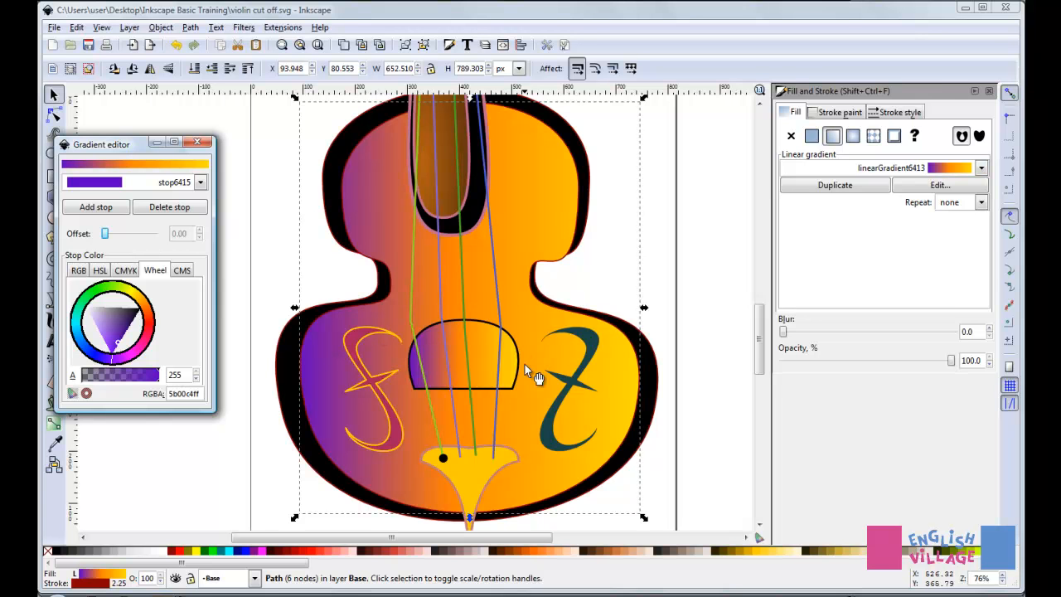
left_click(204, 145)
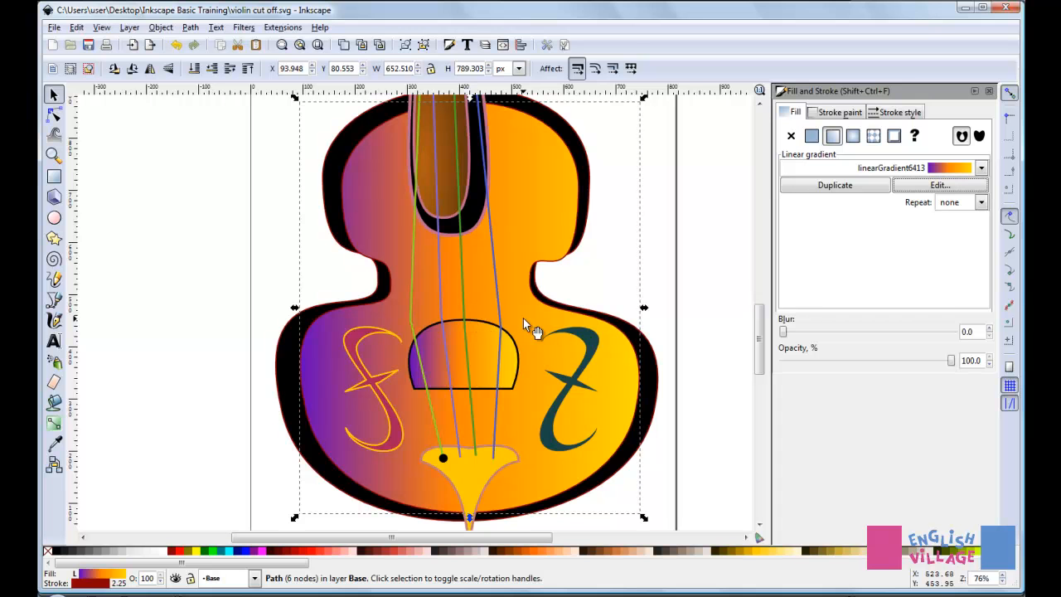
key("ctrl+z")
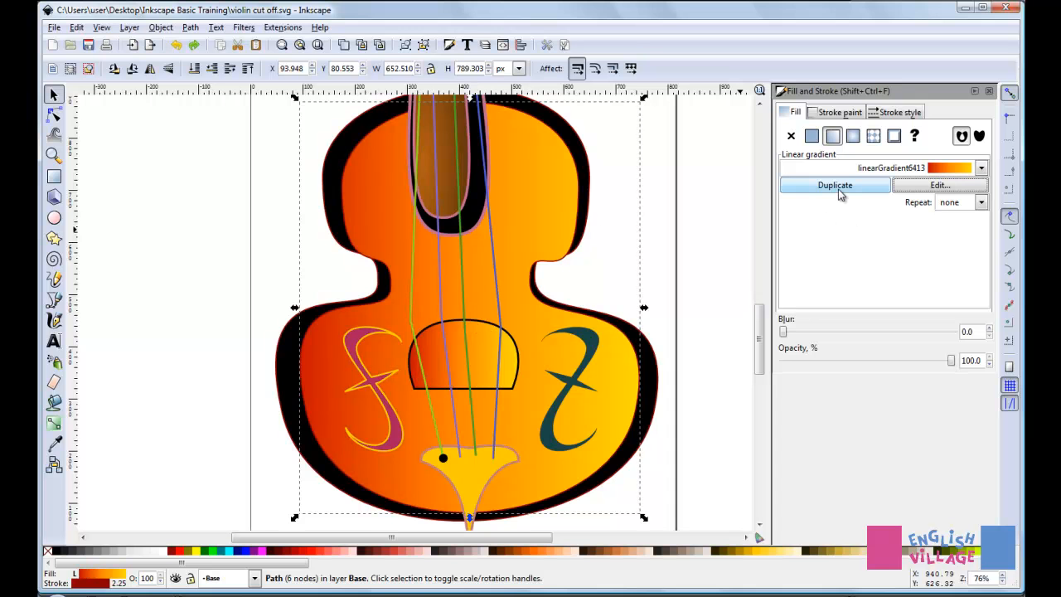
Step: Compare the gradients used by the bridge and the violin body, and duplicate the body's gradient to make it independent
left_click(485, 332)
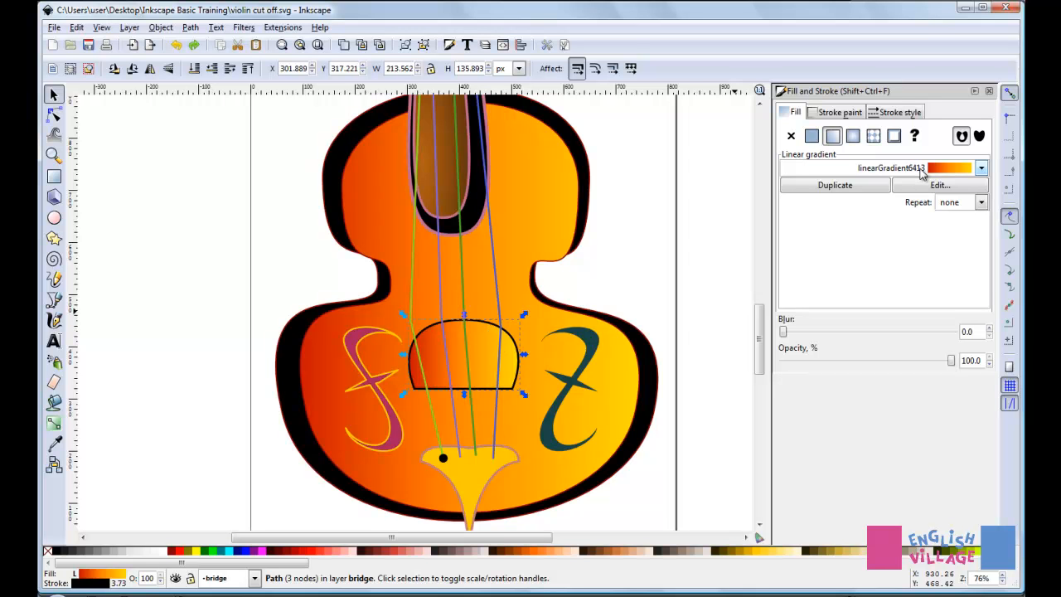
left_click(537, 121)
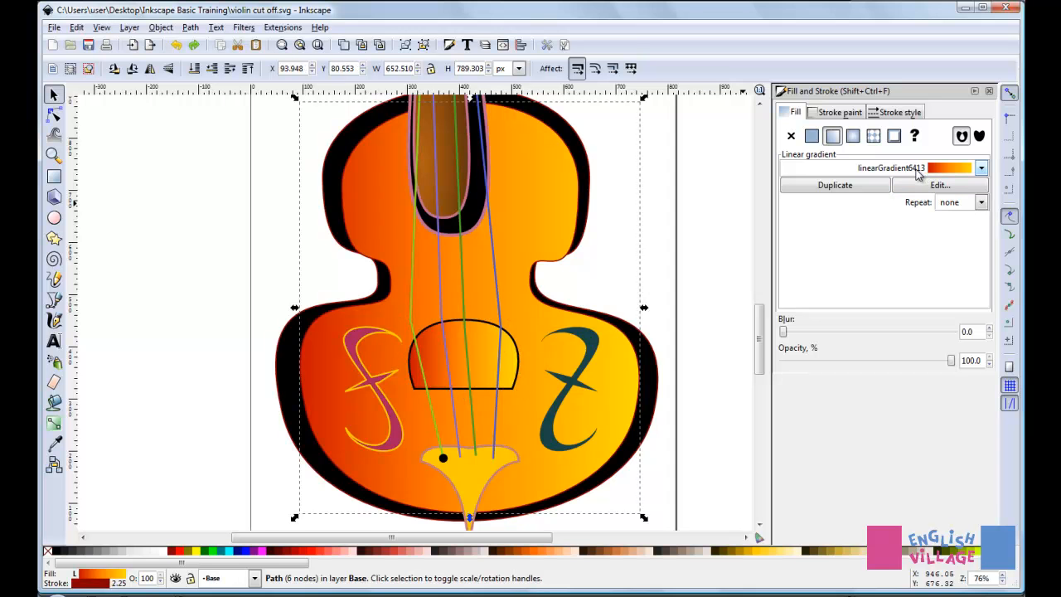
left_click(837, 187)
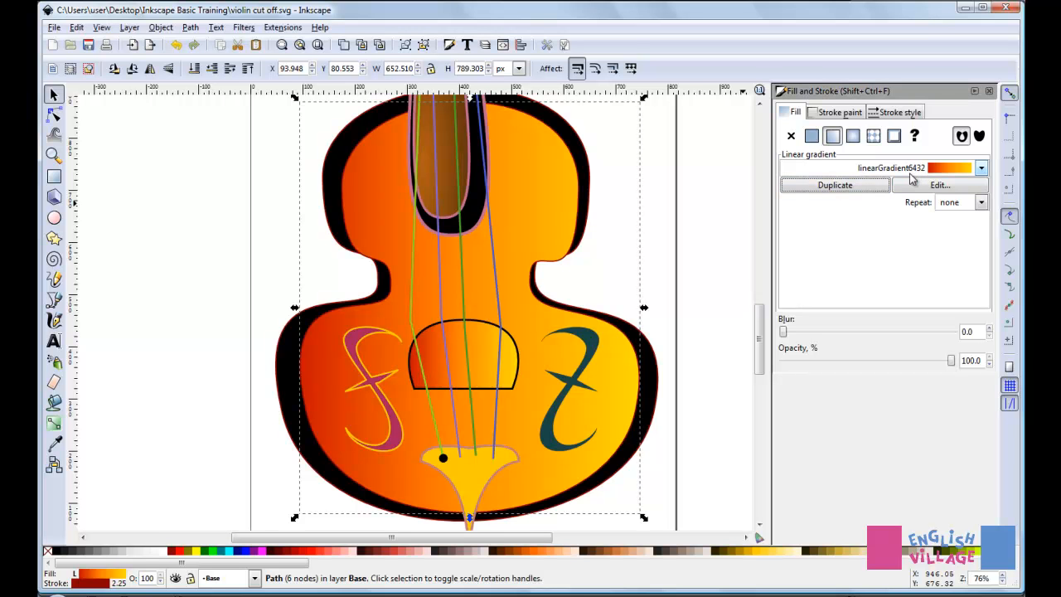
left_click(479, 327)
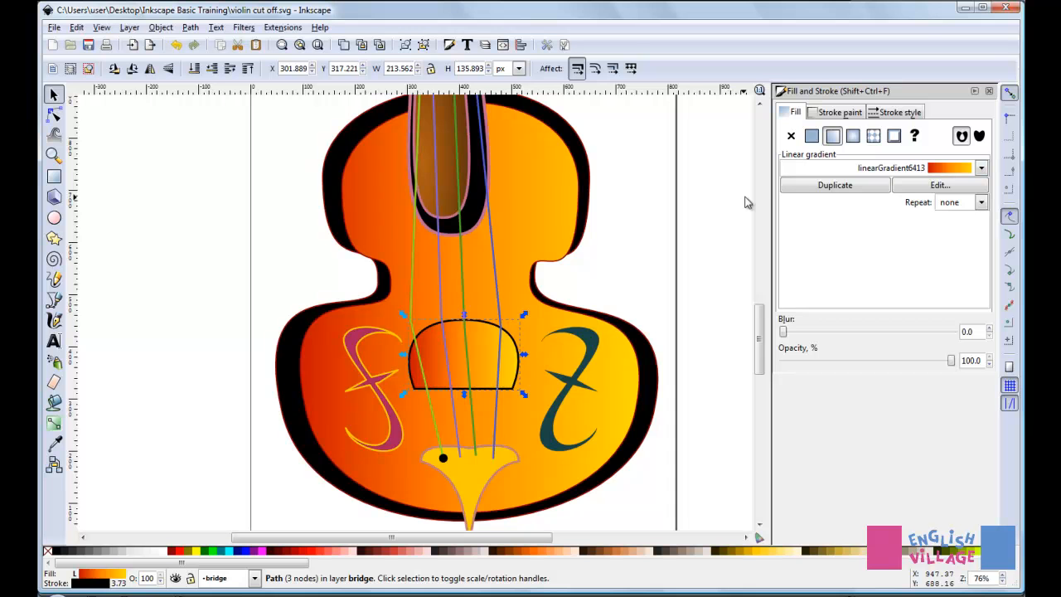
Step: Recolour the start stop stop6434 of the body's duplicated gradient to purple, RGBA a300c4ff
left_click(539, 124)
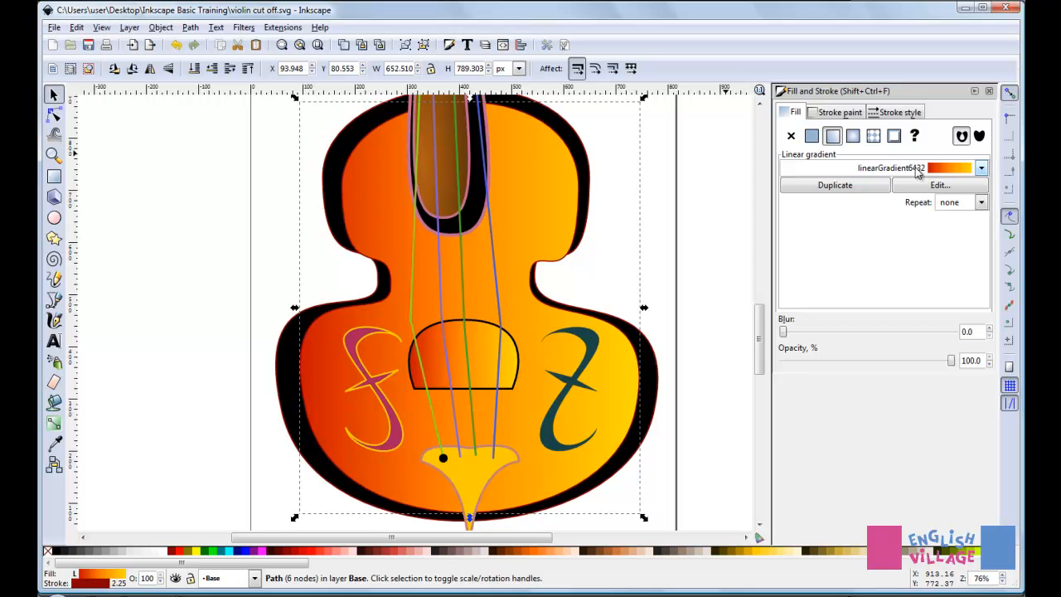
left_click(934, 189)
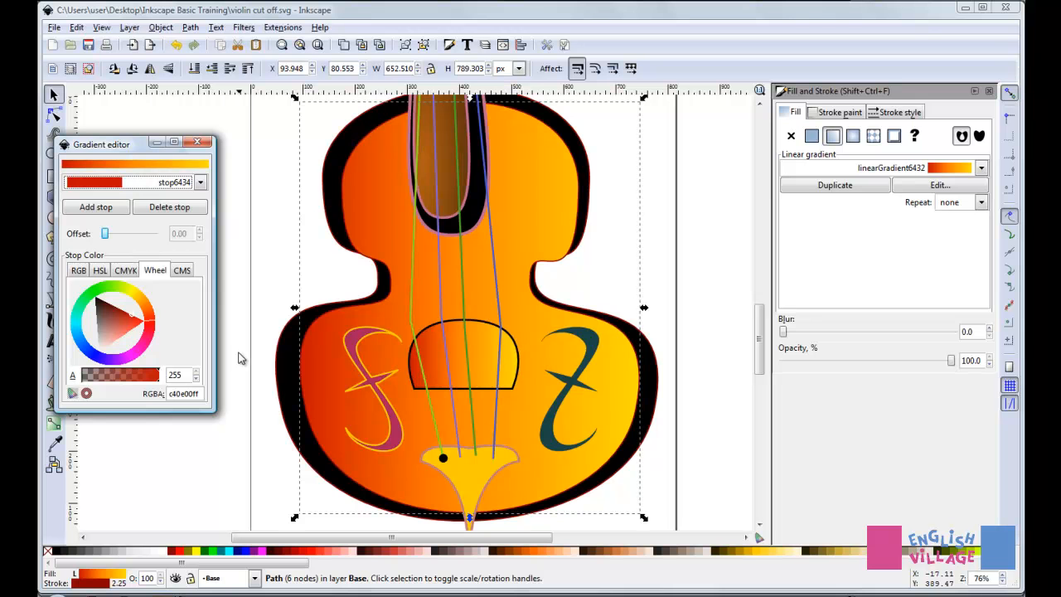
left_click_drag(153, 325, 126, 358)
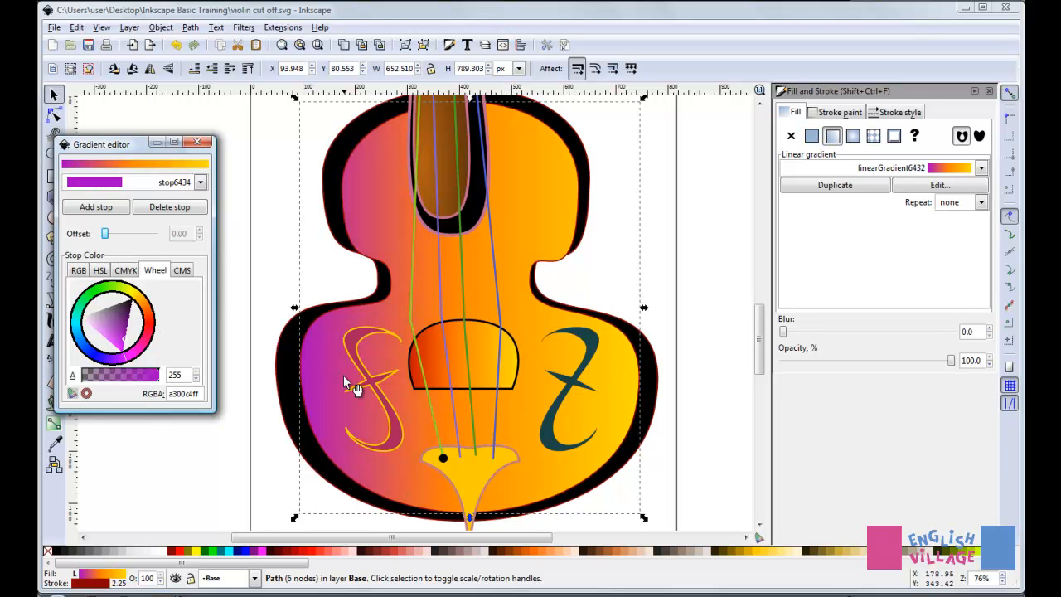